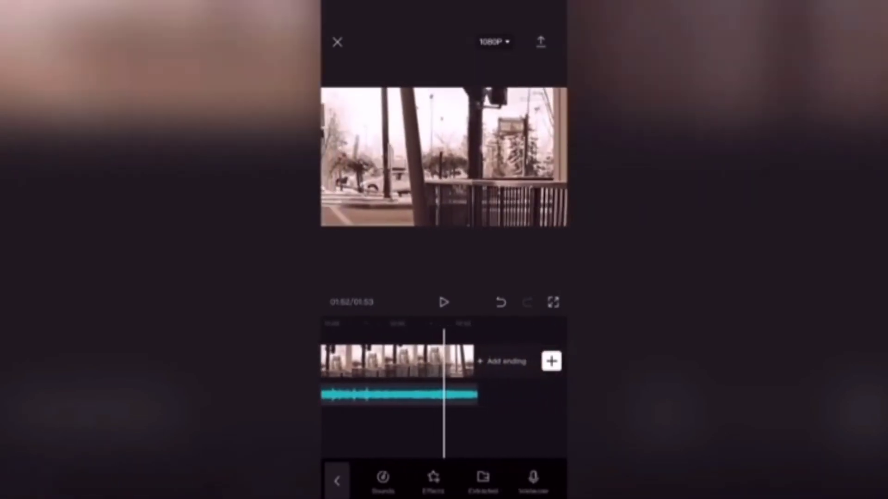
Select the extracted voiceover clip on the timeline for trimming
click(389, 395)
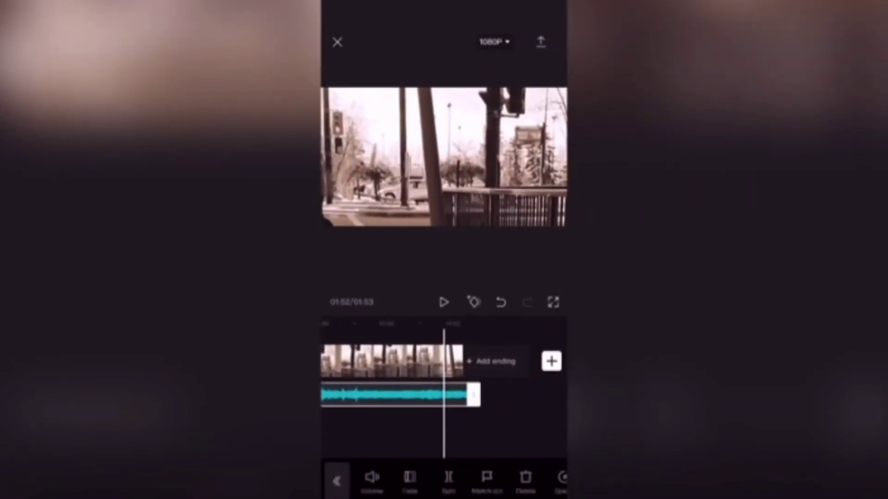